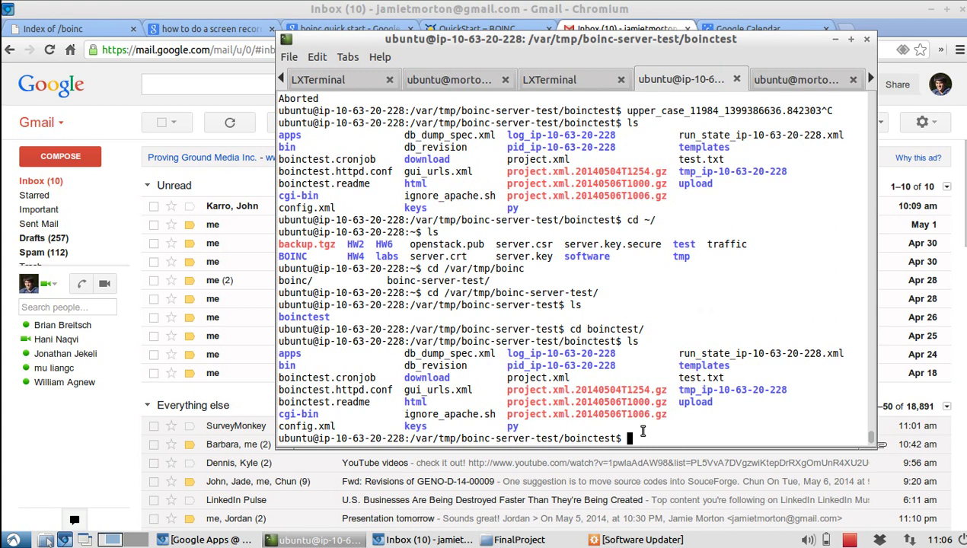
Switch to Chromium and open the boinctest directory listing from the Index of /boinc page
key("alt+Tab")
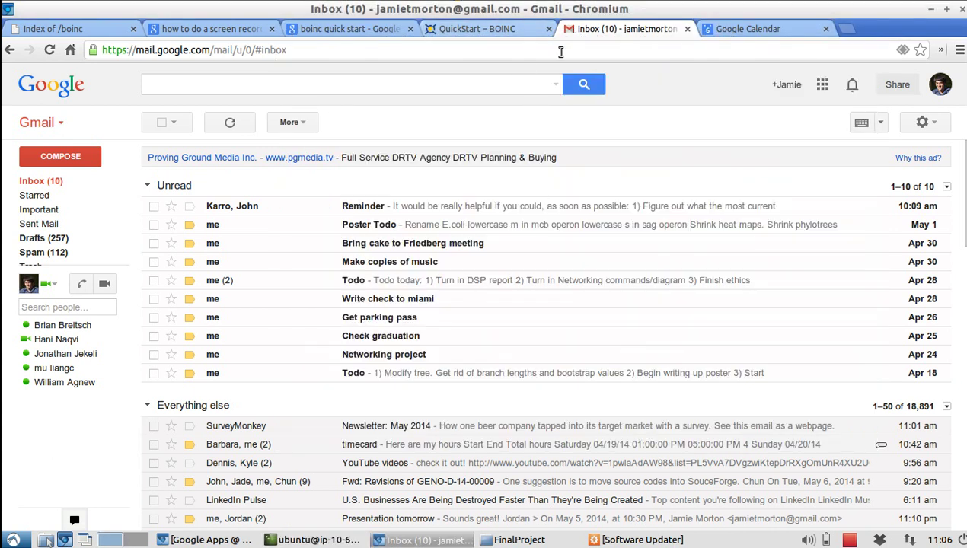
key("ctrl+t")
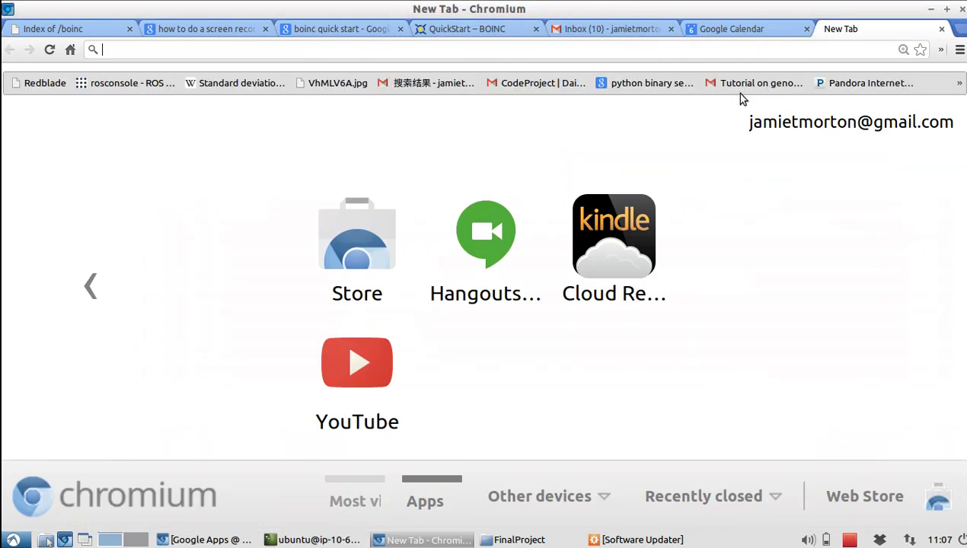
key("ctrl+1")
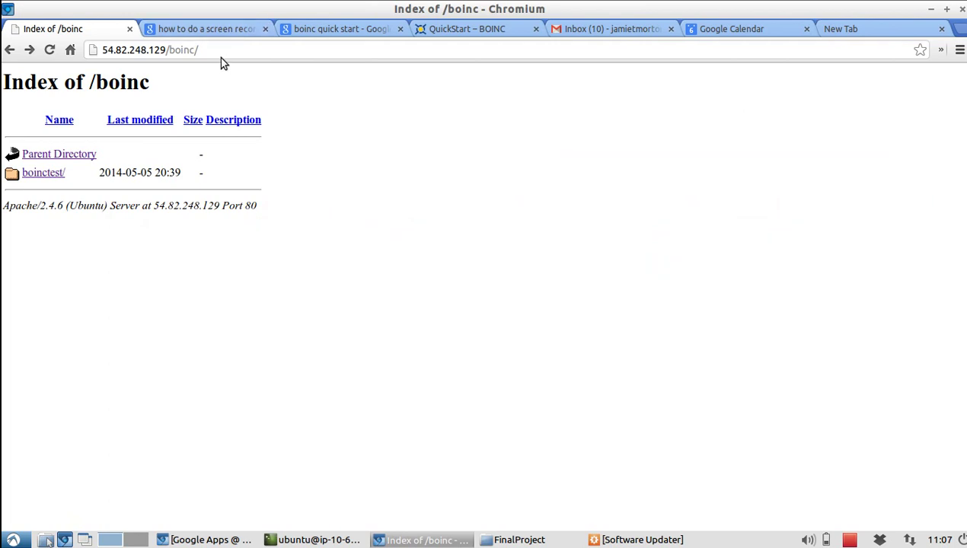
key("shift+Left")
key("shift+Left")
key("shift+Left")
key("shift+Left")
key("Left")
left_click(44, 176)
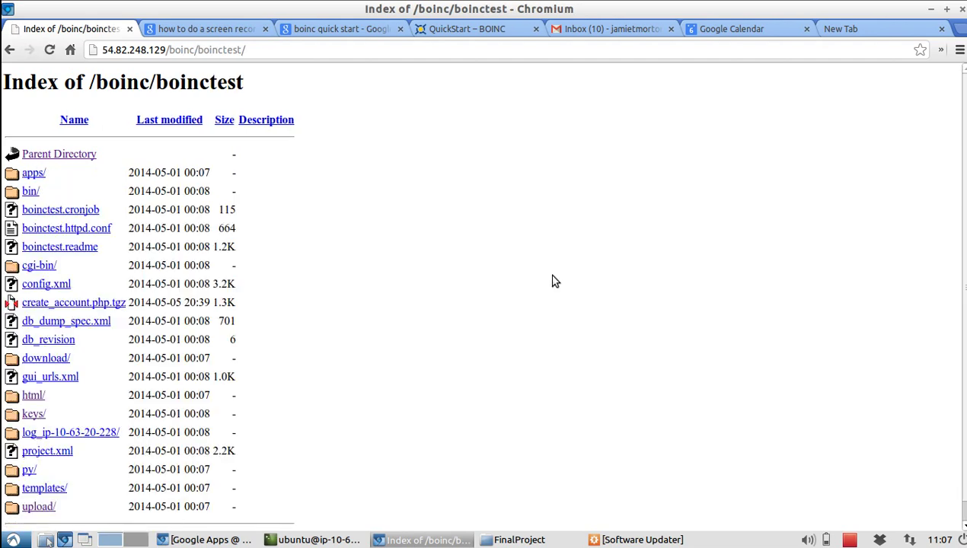
scroll(555, 282, "down", 1)
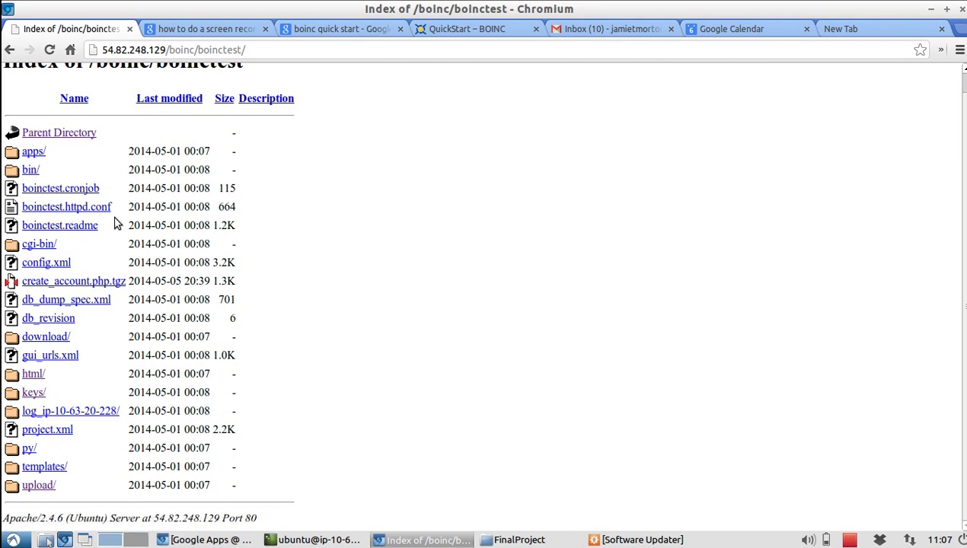
Switch to the server terminal, list the contents of the boinctest project directory and highlight its path
key("alt+Tab")
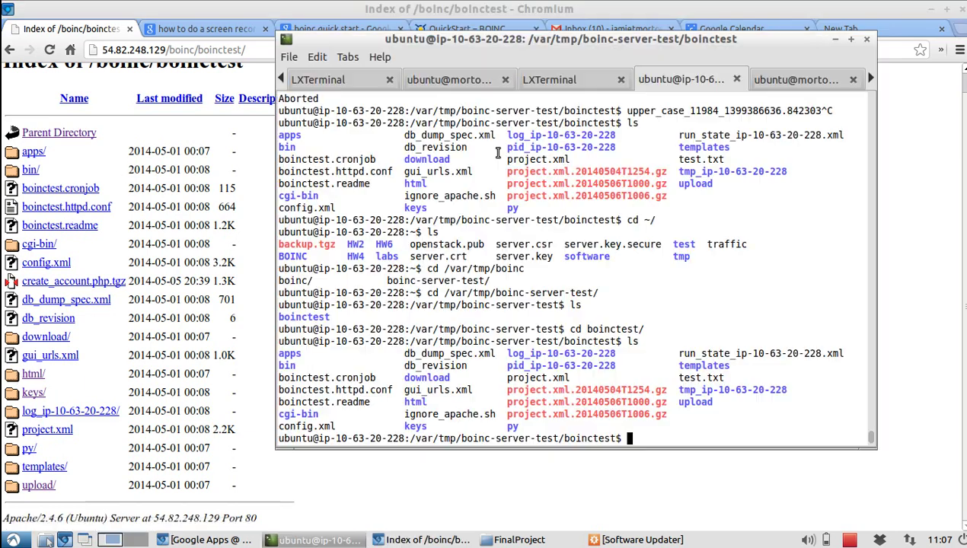
type("ls")
key("Return")
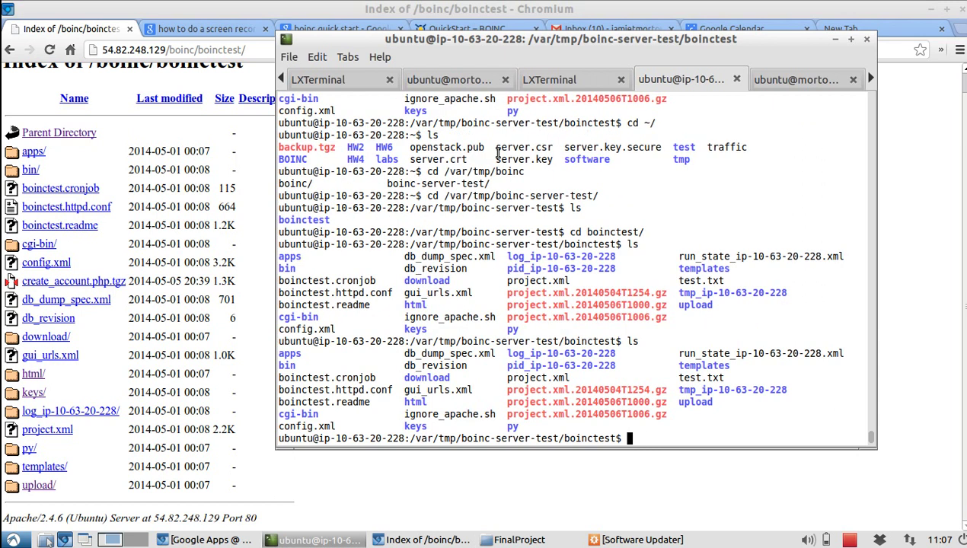
left_click_drag(621, 439, 410, 438)
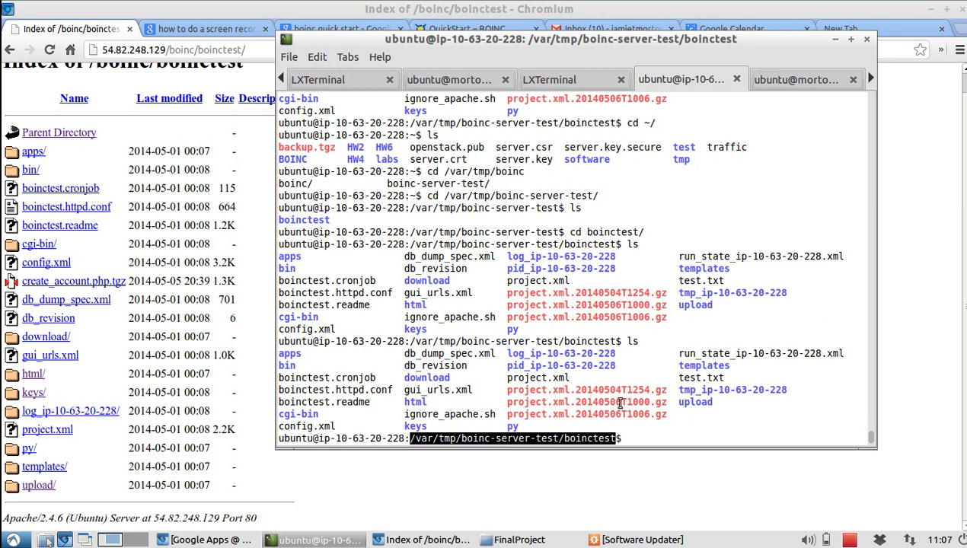
left_click(662, 428)
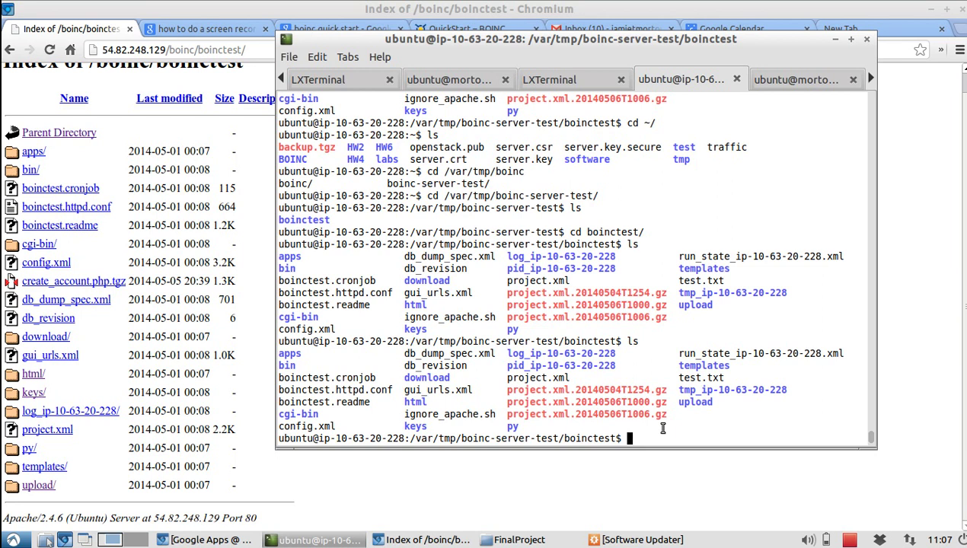
Review the recalled boinccmd --create_account and --project_attach commands in the client machine's terminal session
key("ctrl+Page_Down")
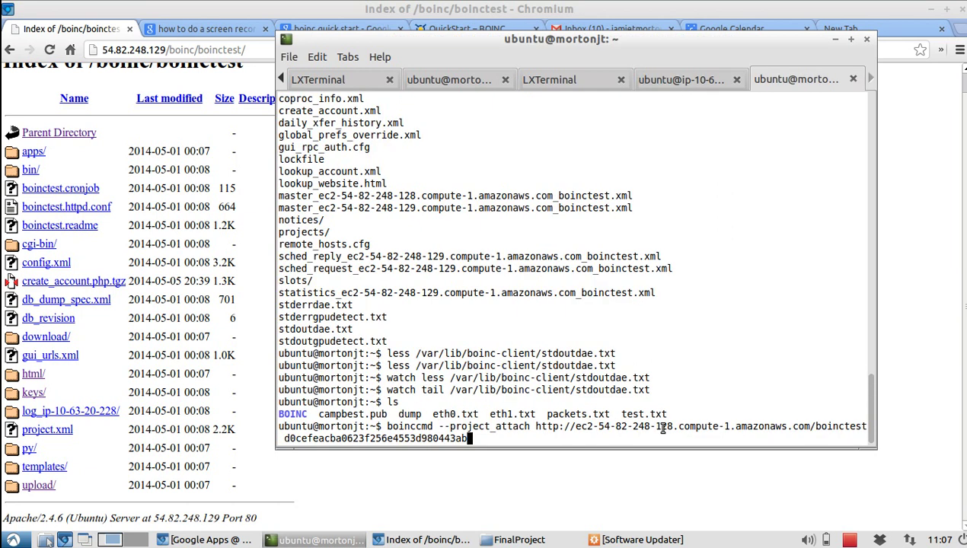
key("Up")
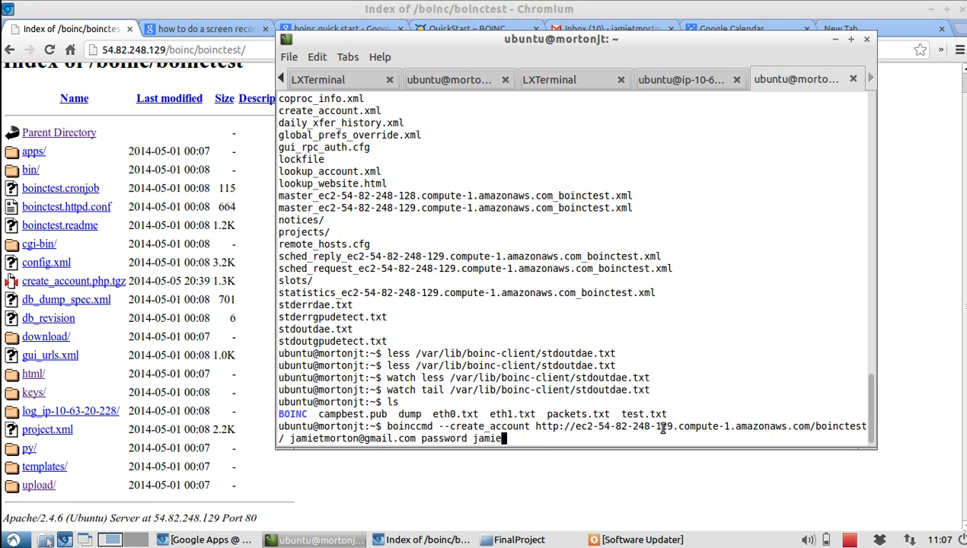
key("Down")
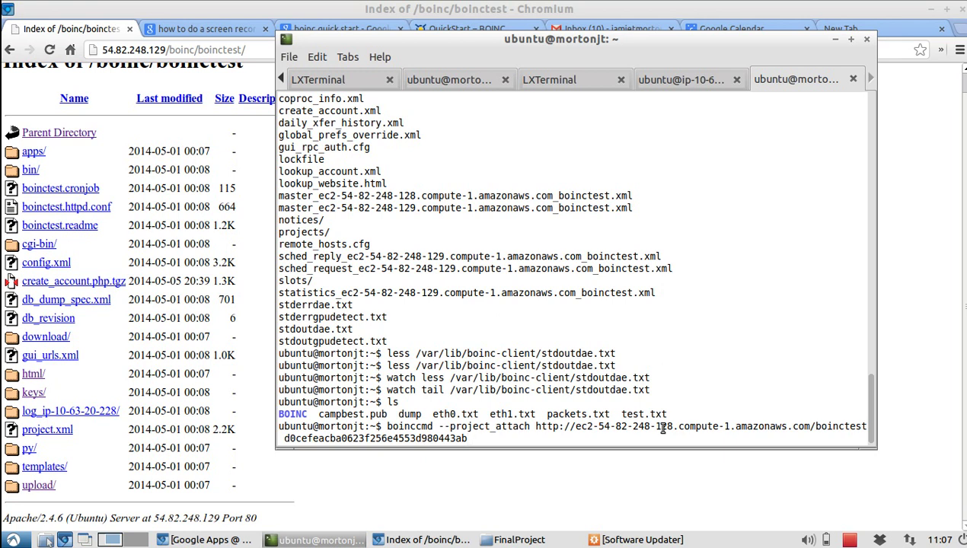
Return to the server terminal session, enter the project's templates directory and list its files
key("ctrl+Page_Up")
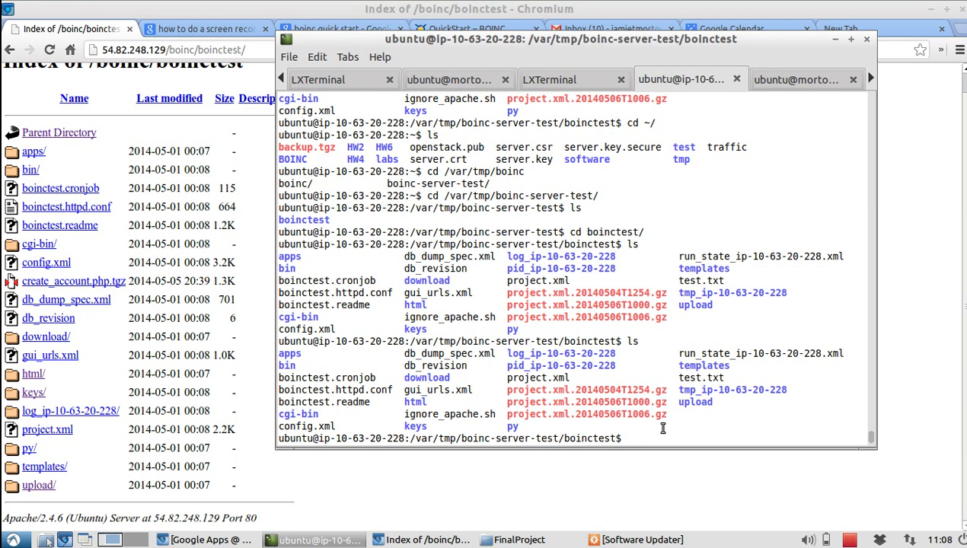
type("cd t")
key("Tab")
key("Return")
type("ls")
key("Return")
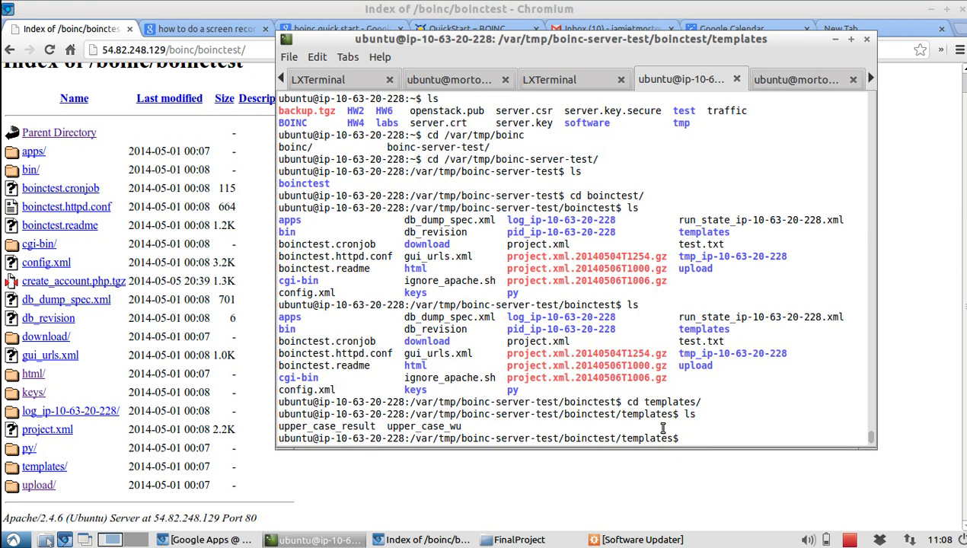
type("emas")
key("BackSpace")
key("BackSpace")
key("BackSpace")
key("BackSpace")
type("emacs -nw up")
key("Tab")
key("Return")
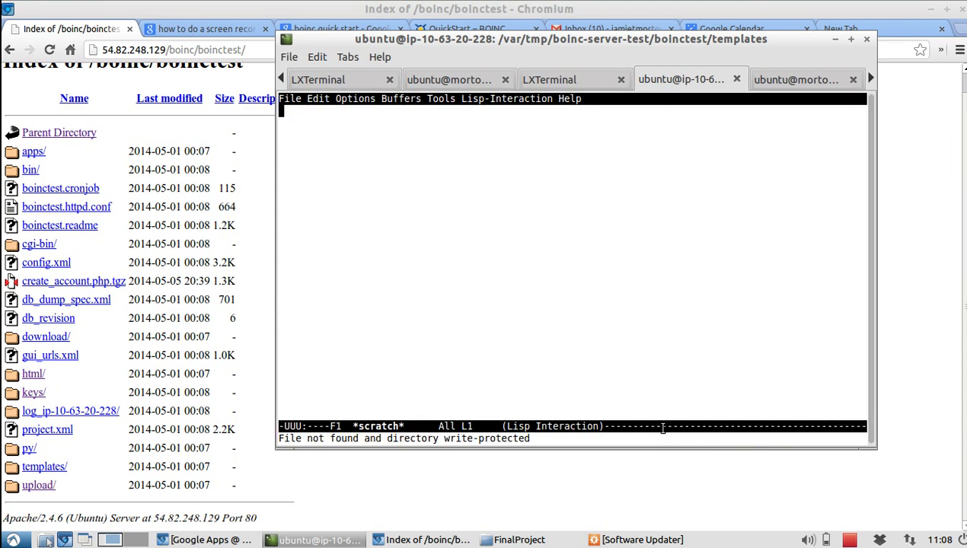
key("ctrl+x")
key("ctrl+c")
Open upper_case_wu in terminal-mode Emacs and examine its workunit section, including the input file reference
key("Up")
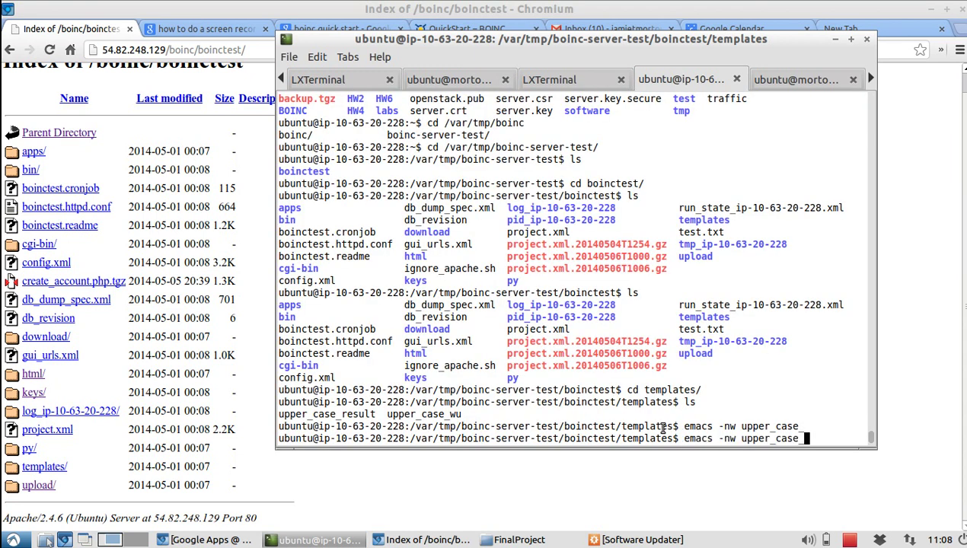
type("wu")
key("Return")
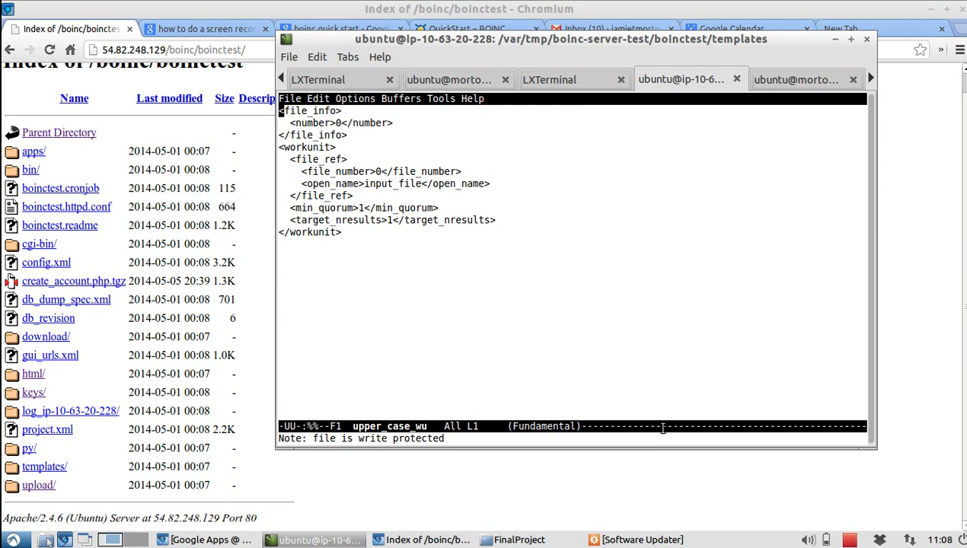
key("Down")
key("Down")
key("Down")
key("Down")
key("Down")
key("Down")
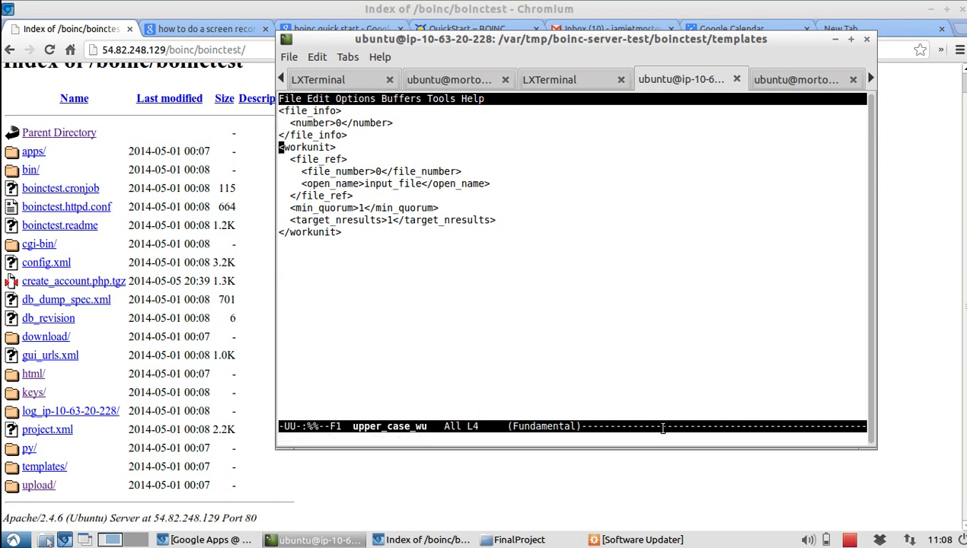
key("Right")
key("Right")
key("Right")
key("Right")
key("Right")
key("Right")
key("Right")
key("Right")
key("Right")
key("Right")
key("Right")
key("Right")
key("Right")
key("Right")
key("Right")
key("Right")
key("Right")
key("Right")
key("Right")
key("Right")
key("ctrl+space")
key("Left")
key("Left")
key("Left")
key("Left")
key("Left")
key("Left")
key("Left")
key("Left")
key("Left")
key("Left")
key("ctrl+g")
Split the Emacs window side by side and open upper_case_result in one of the panes
key("ctrl+x")
key("3")
key("ctrl+x")
key("ctrl+f")
type("u")
key("Tab")
key("Tab")
type("r")
key("Tab")
key("Return")
Examine the file_info and result sections of upper_case_result, and exit Emacs
key("Down")
key("Down")
key("Down")
key("Down")
key("Down")
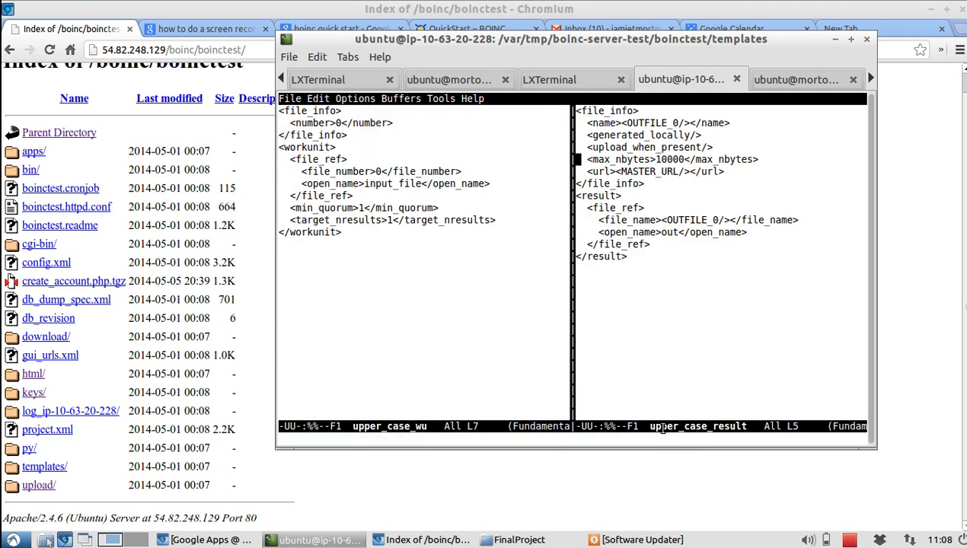
key("Down")
key("Down")
key("Down")
key("Down")
key("Right")
key("Right")
key("Right")
key("Right")
key("Right")
key("Right")
key("Right")
key("Right")
key("Right")
key("Right")
key("Right")
key("Right")
key("Right")
key("Right")
key("Up")
key("Up")
key("Up")
key("Up")
key("Right")
key("Right")
key("ctrl+a")
key("ctrl+g")
key("ctrl+x")
key("ctrl+c")
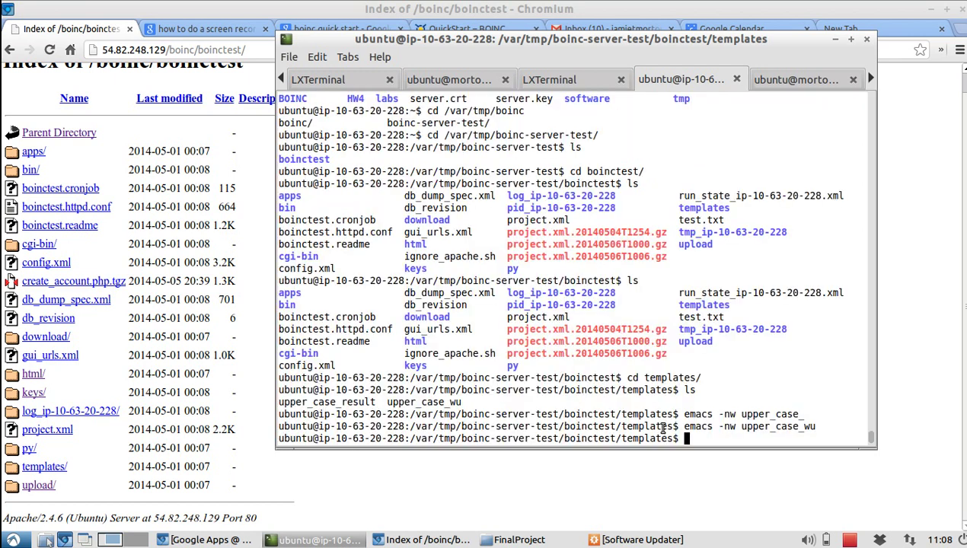
List the templates directory, go back up to the boinctest directory and list its contents
type("ls")
key("Return")
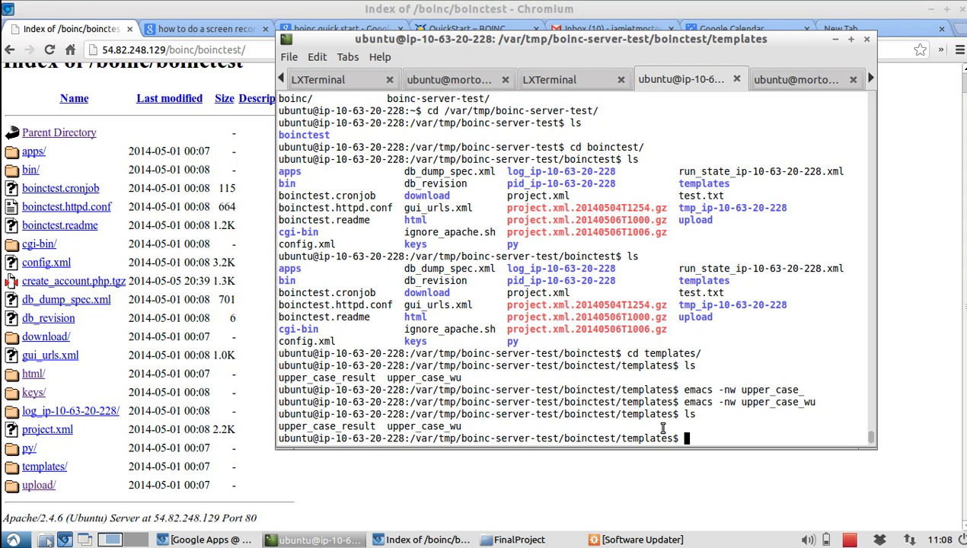
type("ls")
key("Return")
type("cd ..")
key("Return")
type("ls")
key("Return")
Enter the download directory and list the files it holds
type("cd do")
key("Tab")
key("Return")
type("ls")
key("Return")
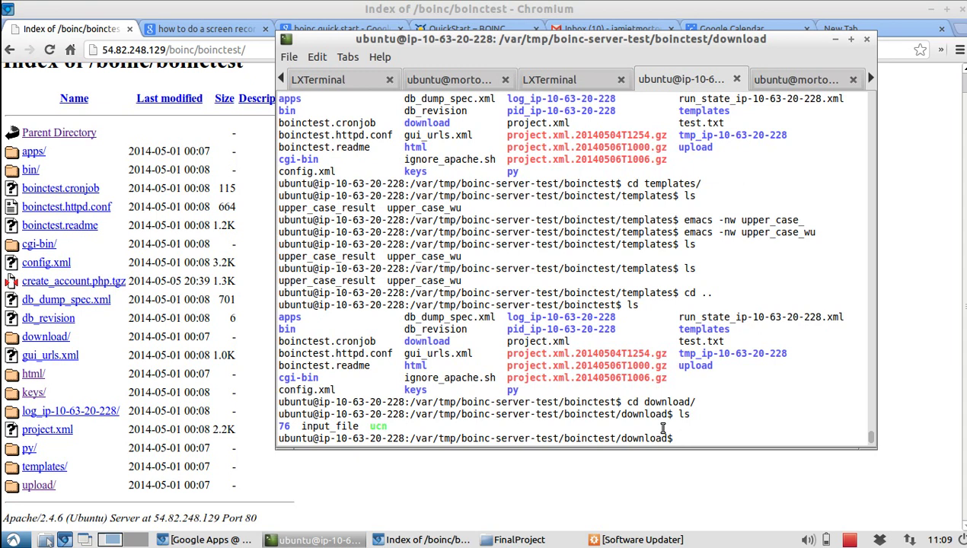
View input_file in the download directory with less, and quit the pager
type("less i")
key("Tab")
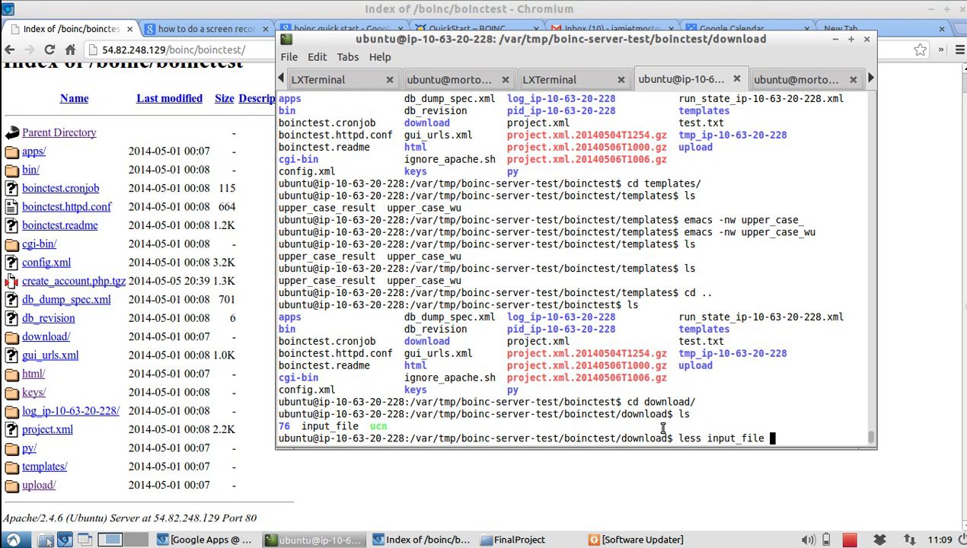
key("Return")
key("Down")
key("Up")
key("q")
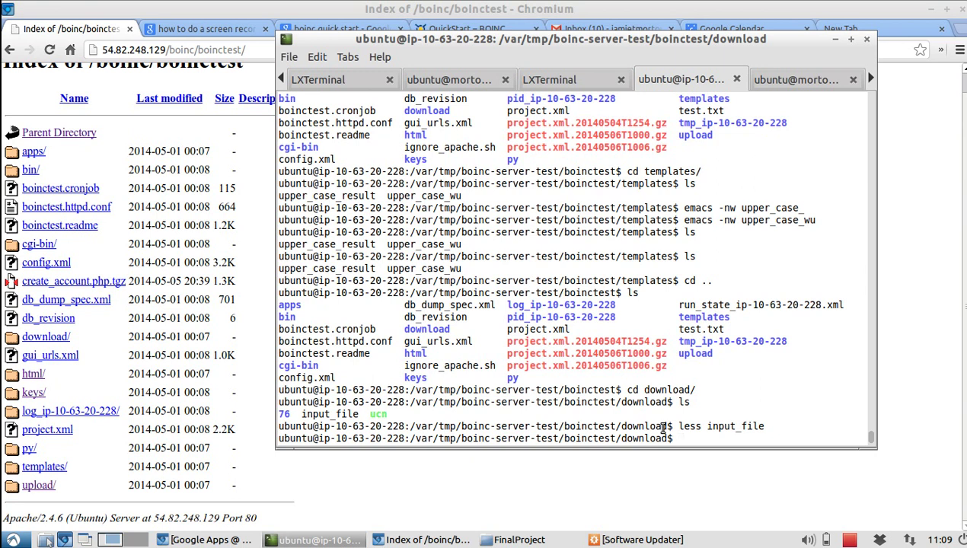
Print the first lines of input_file with the head command
type("head i")
key("Tab")
key("Return")
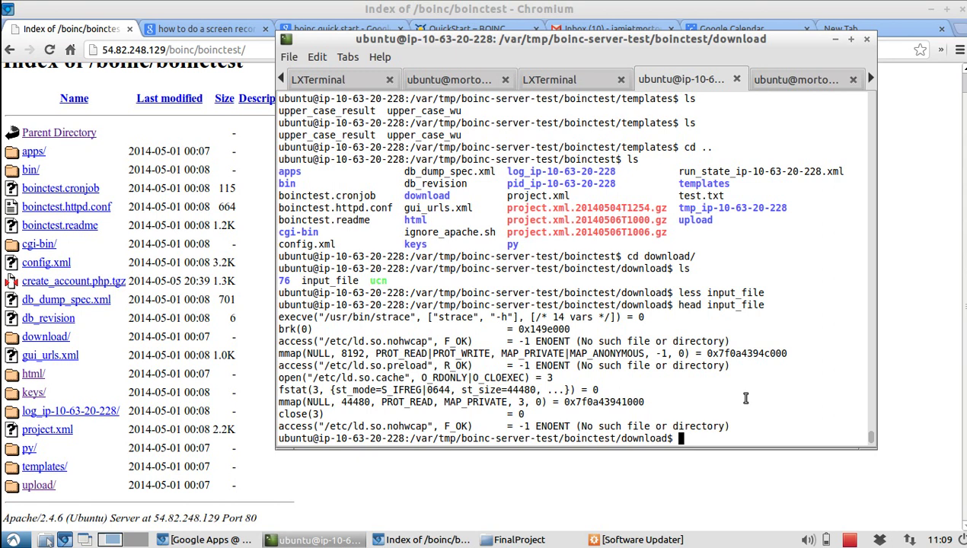
Go back up to the boinctest directory, list it and highlight the download and upload folders in the listing
type("ls")
key("Return")
type("cd ..")
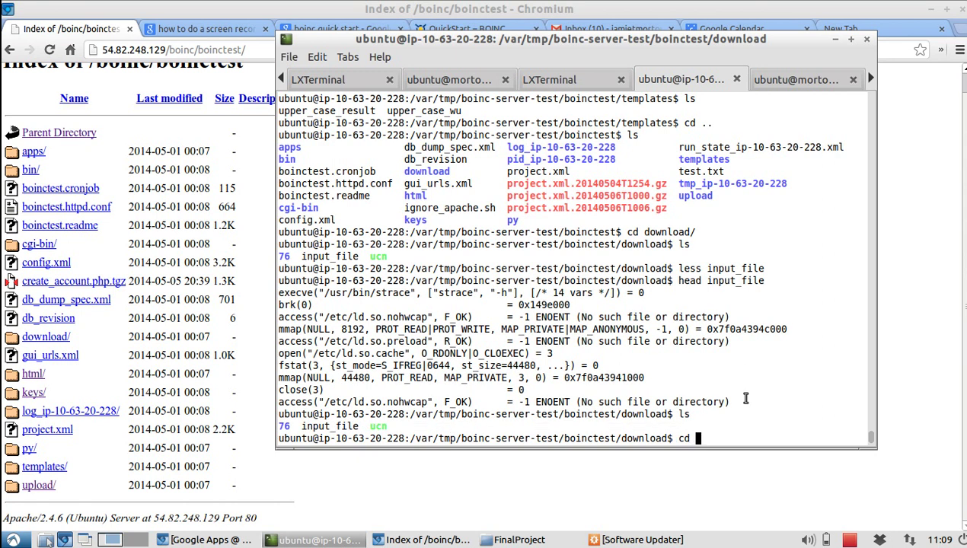
key("Return")
type("ls")
key("Return")
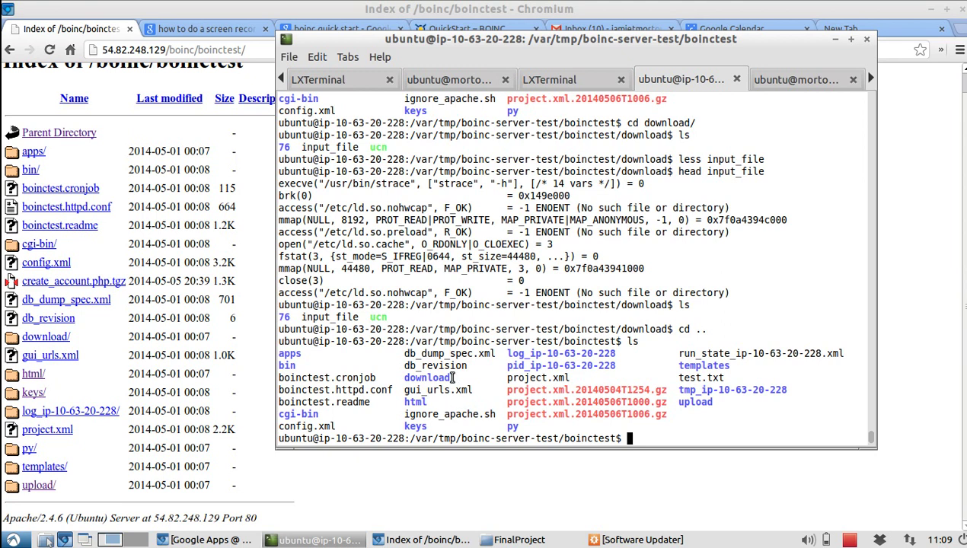
mouse_move(452, 381)
left_mouse_down()
mouse_move(402, 376)
mouse_move(449, 379)
left_mouse_up()
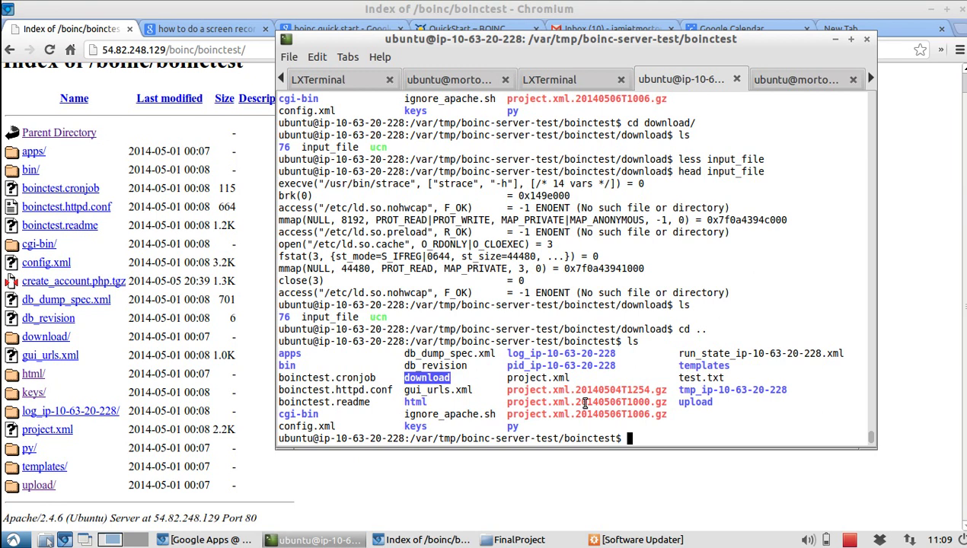
left_click_drag(677, 403, 714, 403)
left_click(714, 402)
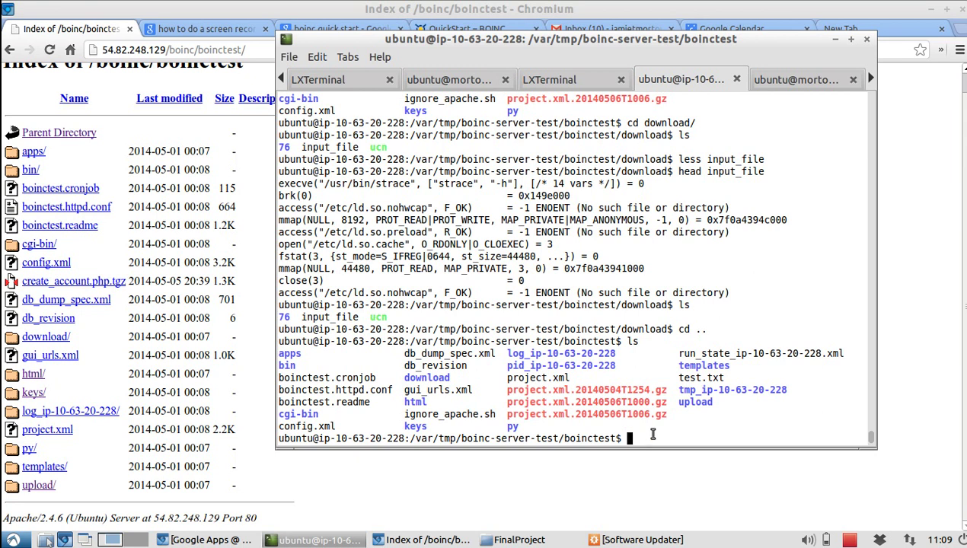
Enter the project's bin directory and list its scripts and executables
type("cd b")
key("Tab")
key("Return")
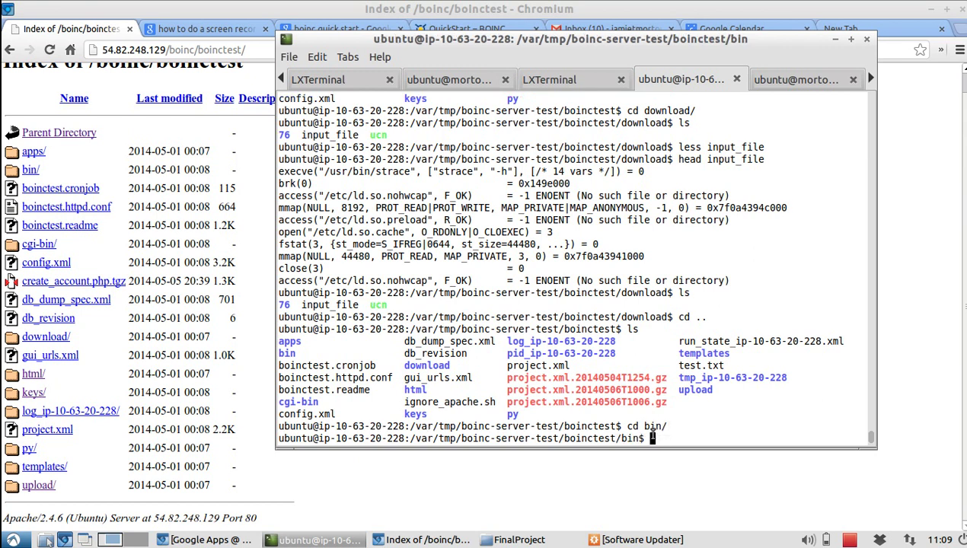
type("ls")
key("Return")
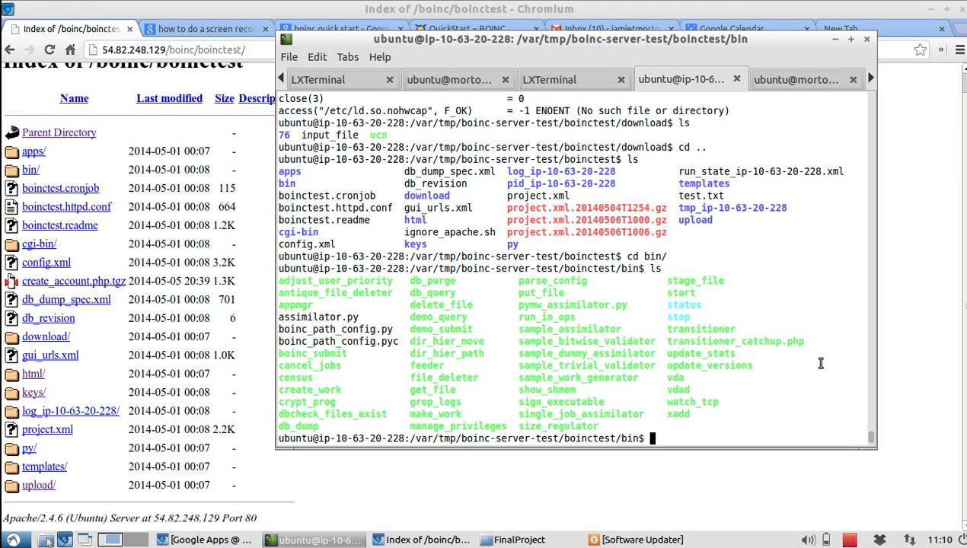
Check the BOINC daemons and tasks by running ./status, rerunning it with sudo
type("./status")
key("Return")
key("Up")
key("Home")
type("sudo")
key("Return")
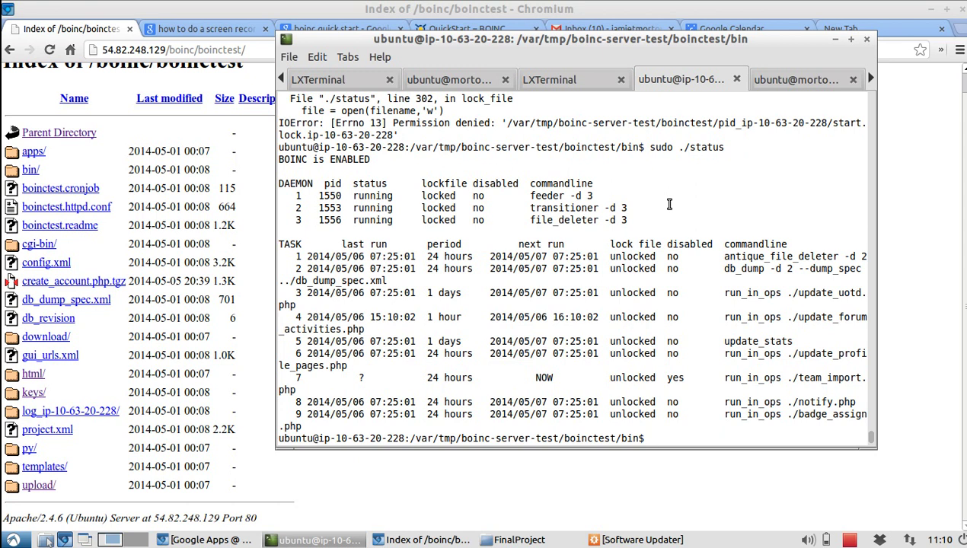
Highlight the daemon rows in the status output, go back up to the boinctest directory and list it
left_click_drag(630, 221, 272, 192)
left_click(274, 193)
type("cd ..")
key("Return")
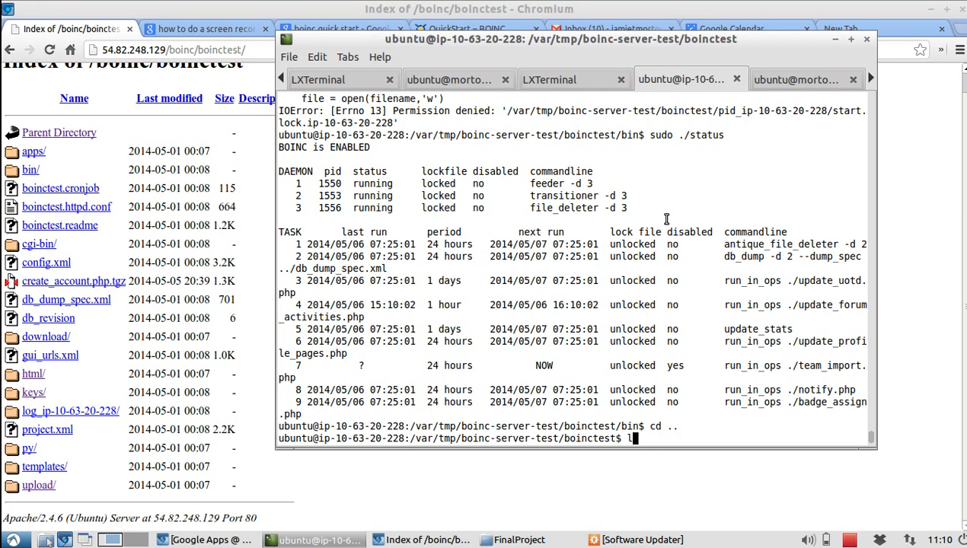
type("ls")
key("Return")
Recall the sudo ./bin/create_work command for upper_case and highlight its app name, workunit template, result template and input_file arguments
key("ctrl+r")
type("cre")
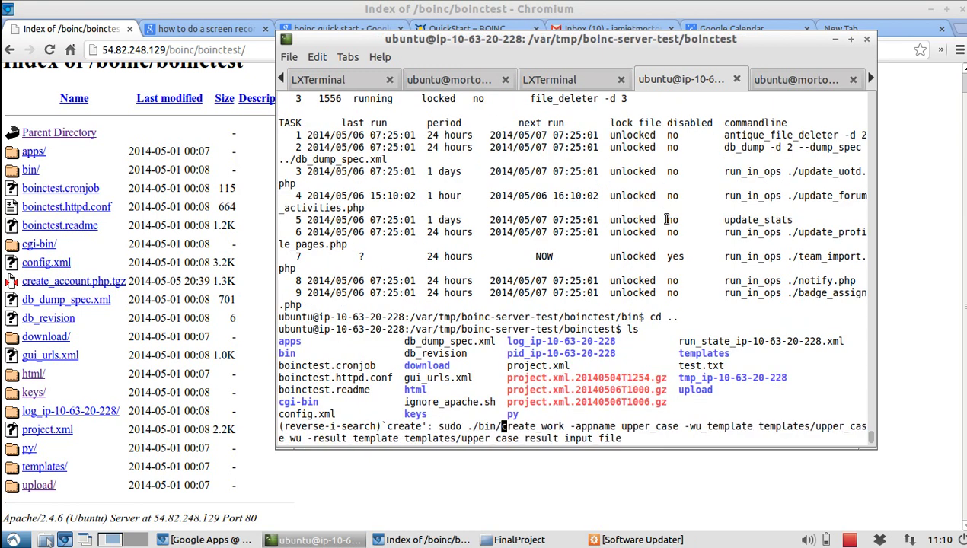
key("End")
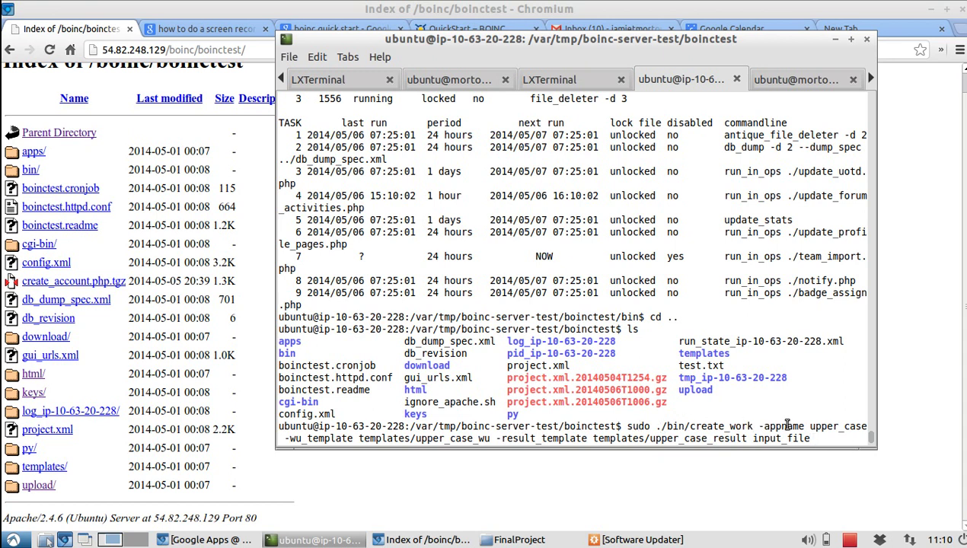
left_click_drag(811, 426, 861, 429)
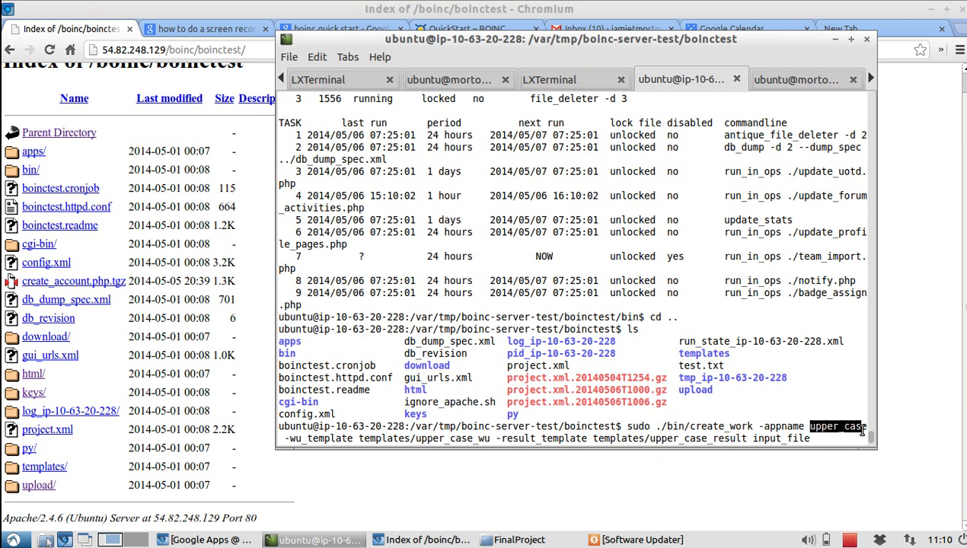
left_click_drag(306, 437, 811, 439)
triple_click(362, 438)
left_click(502, 438)
left_click(659, 436)
left_click(783, 438)
left_click(813, 438)
Run the recalled create_work command and highlight the resulting workunit name
key("Return")
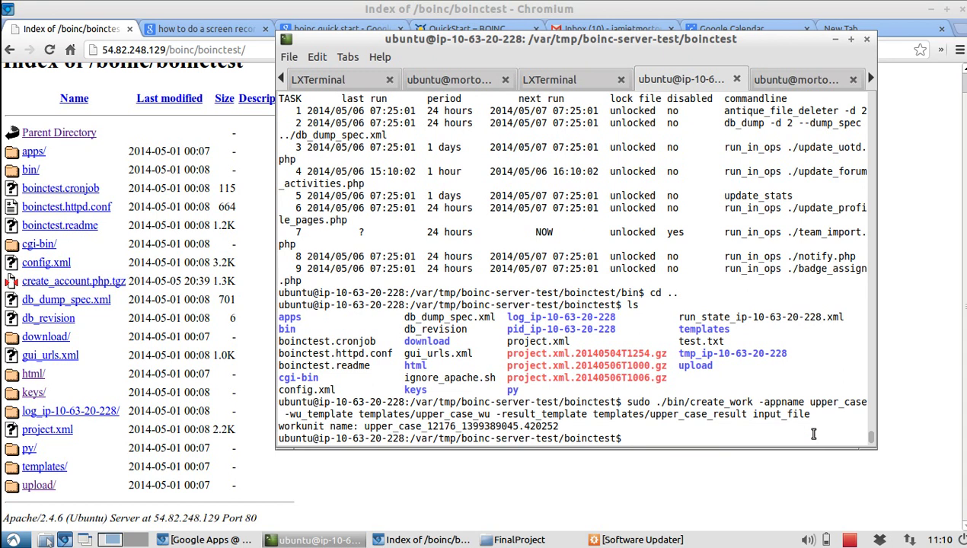
left_click_drag(558, 427, 363, 427)
left_click(632, 419)
Open the project database in MySQL as boincadm using the $dbpasswd and $projectname variables, and select all rows from the result table
key("ctrl+r")
type("my")
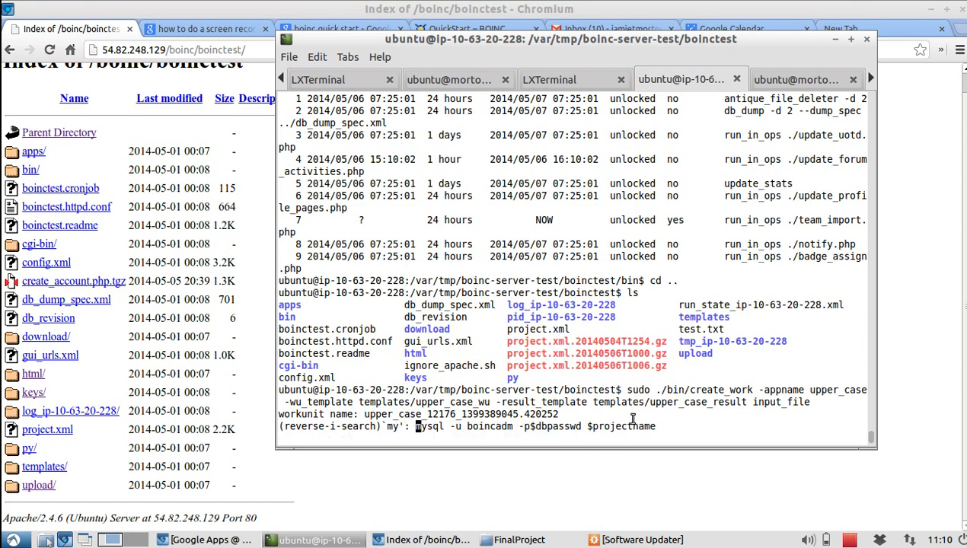
key("Return")
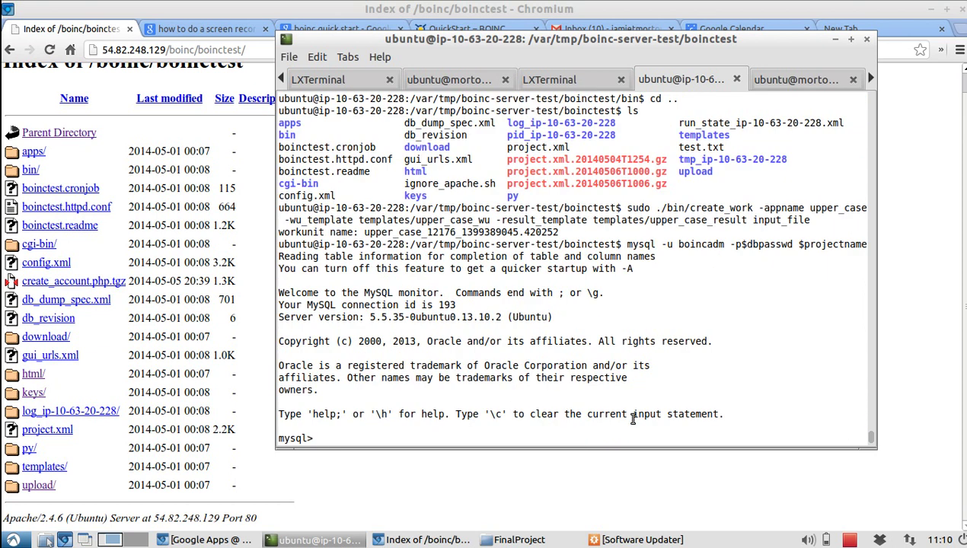
type("select * from result;")
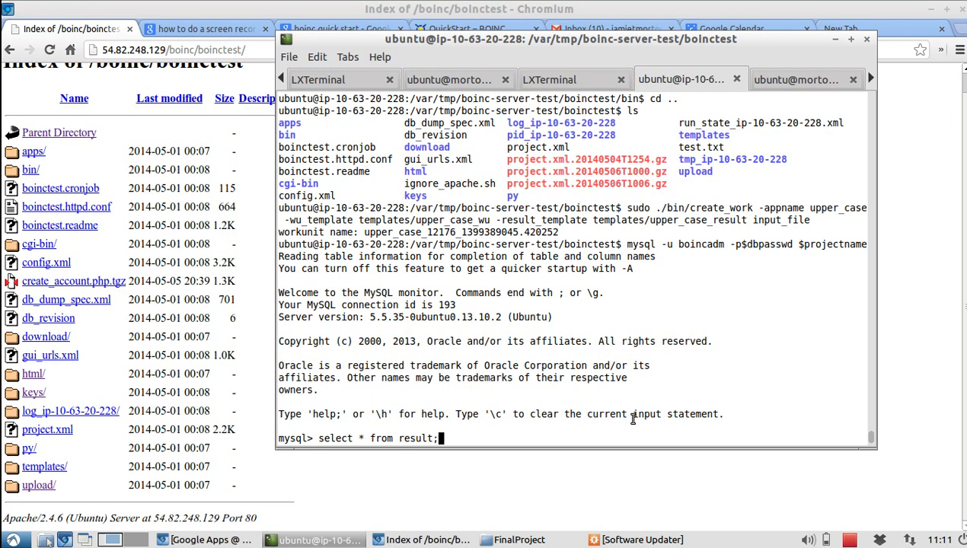
key("Return")
left_click_drag(870, 436, 869, 432)
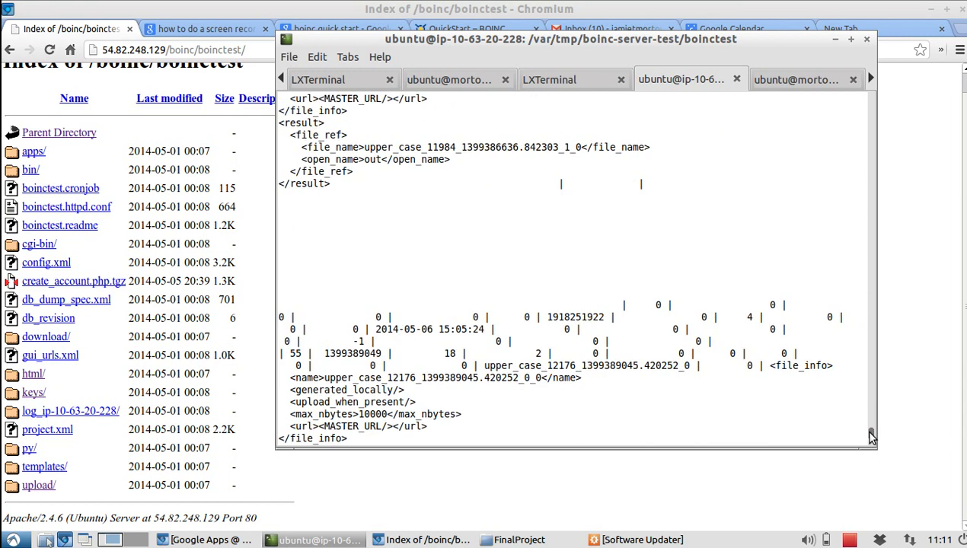
Exit the MySQL monitor and list the boinctest directory
type("d")
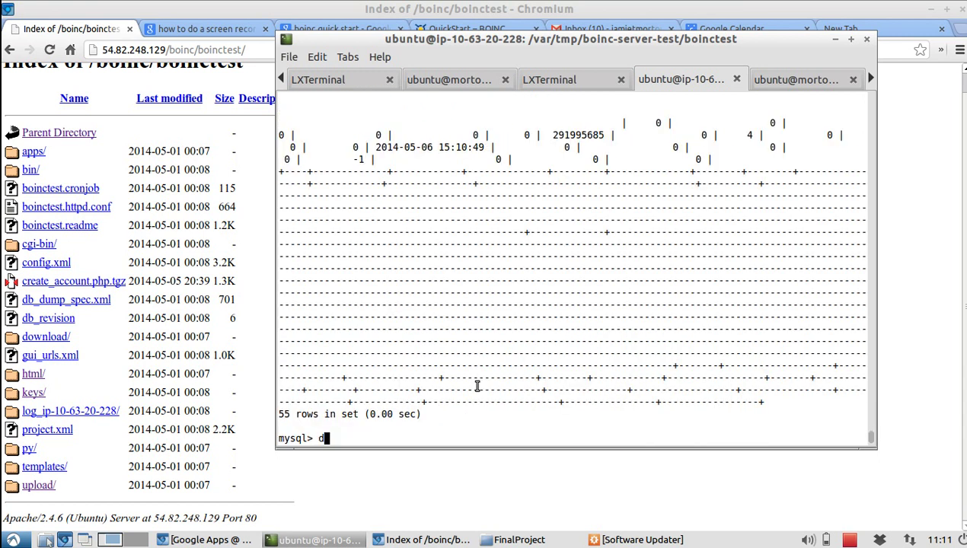
key("ctrl+c")
type("ls")
key("Return")
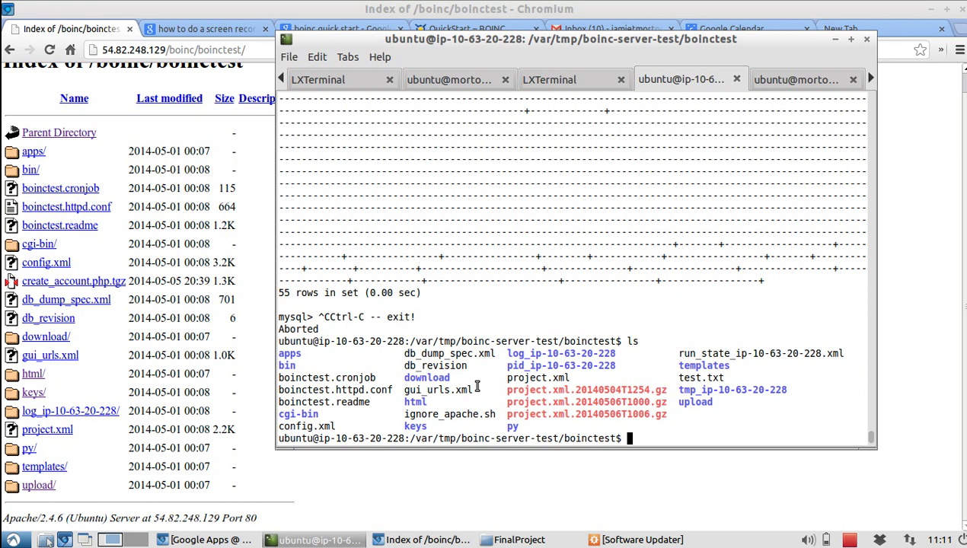
type("less")
key("BackSpace")
key("BackSpace")
key("BackSpace")
key("BackSpace")
Switch to the BOINC client machine's terminal session, run top to look for the boinc process, and exit it
key("ctrl+Page_Down")
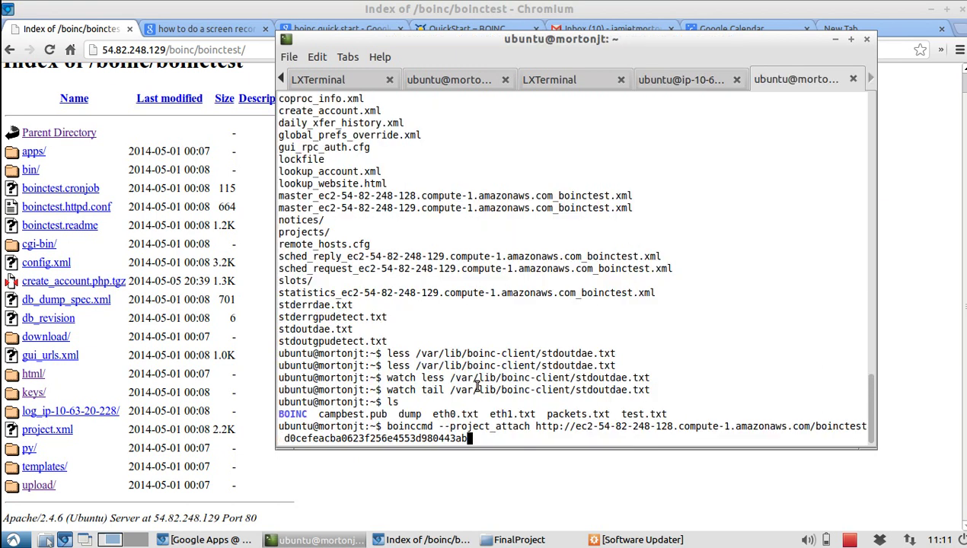
type("top")
key("Return")
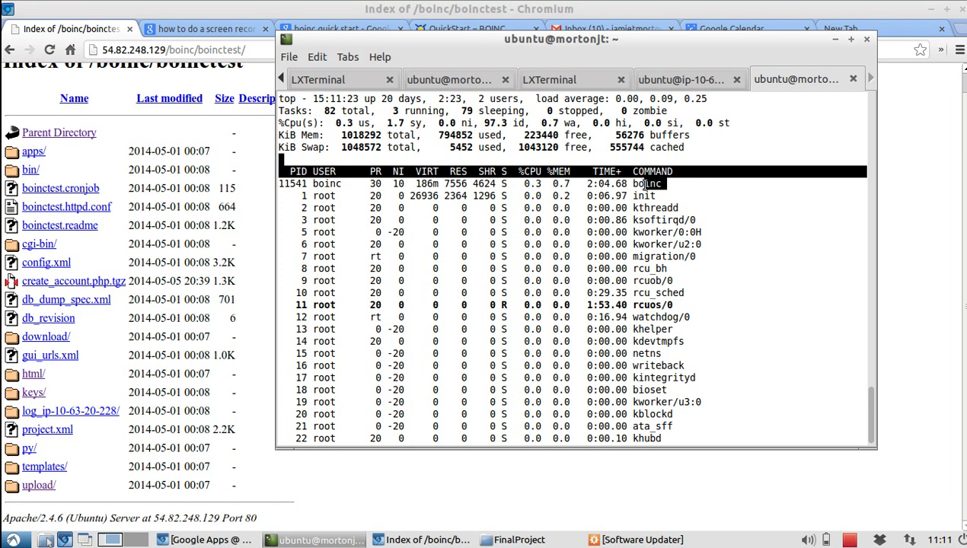
key("ctrl+c")
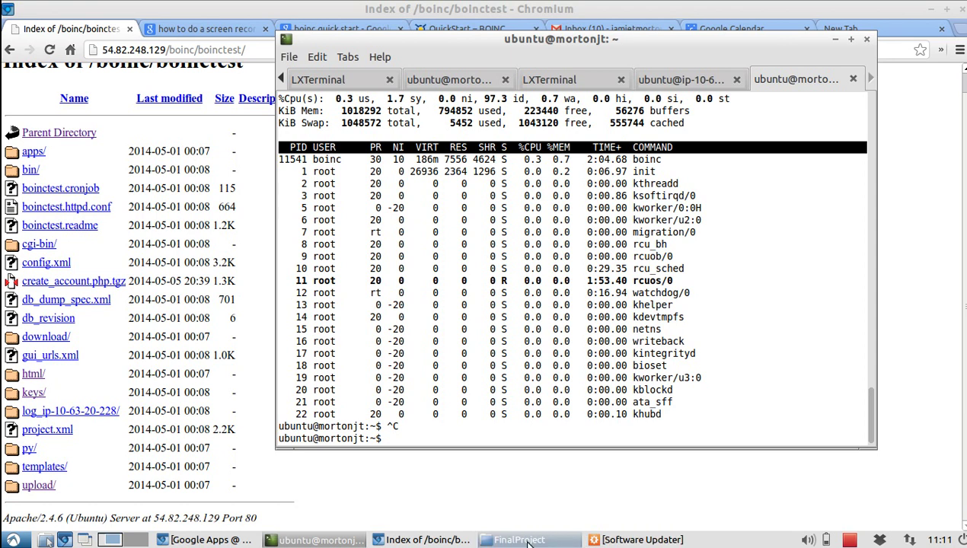
right_click(843, 538)
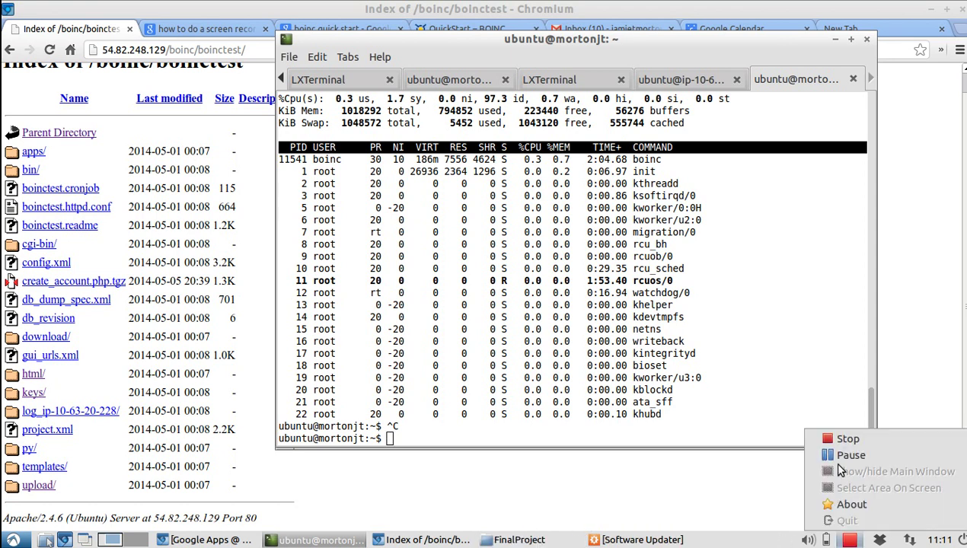